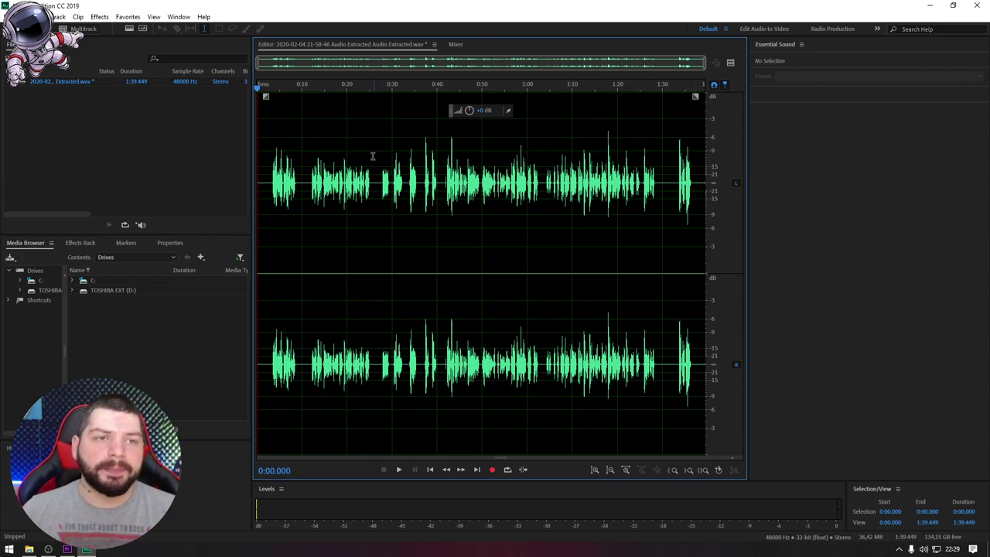
Apply the FFT Filter with the Kill The Mic Rumble preset to the audio.
click(102, 18)
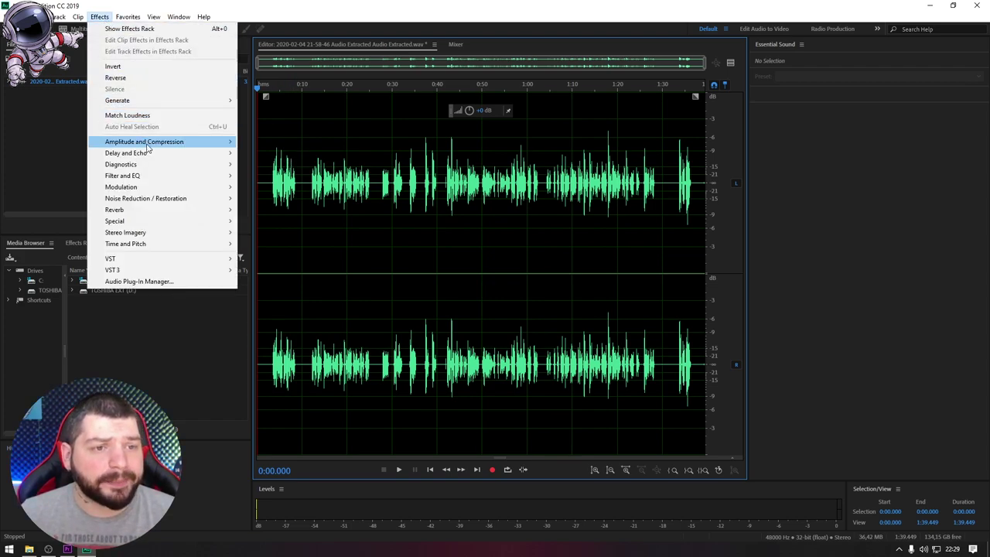
mouse_move(151, 180)
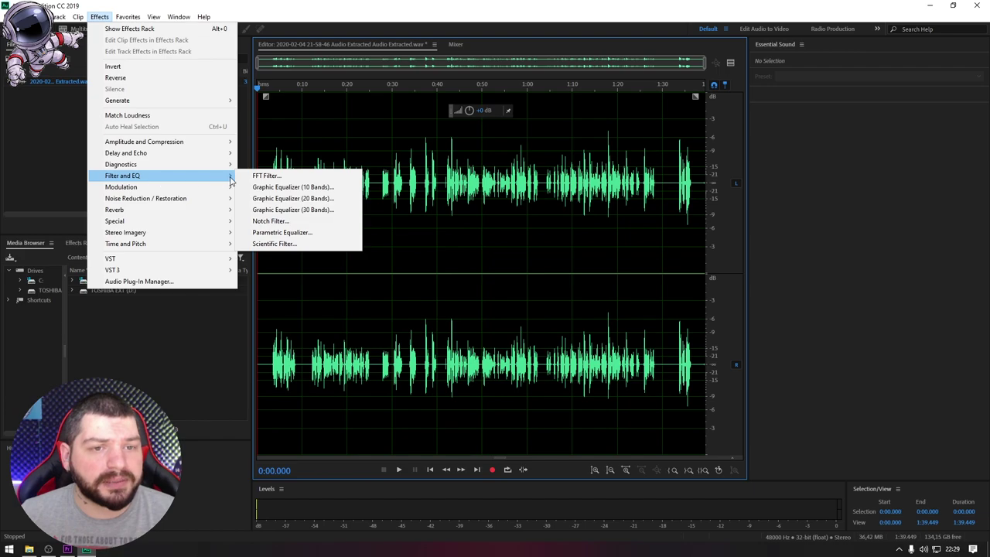
click(266, 176)
click(418, 125)
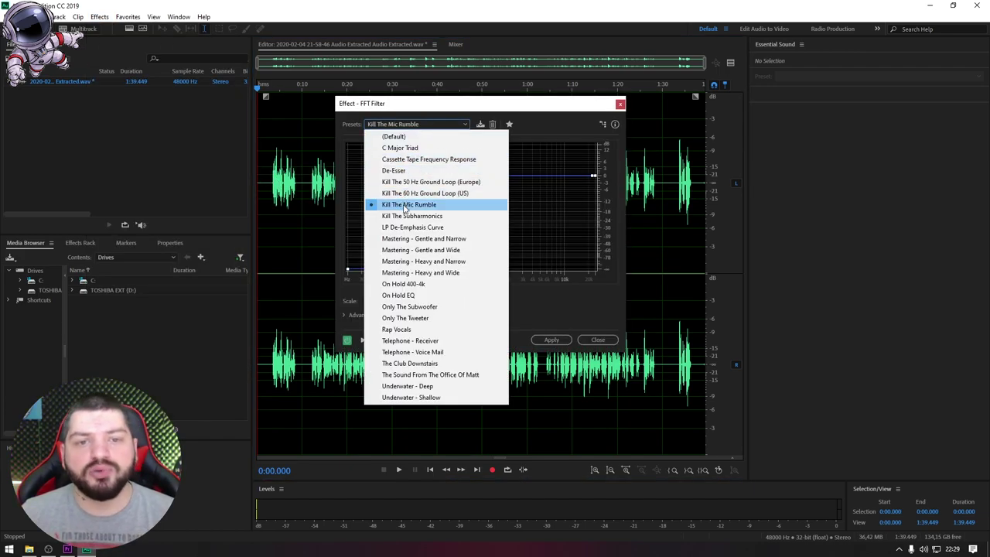
click(437, 207)
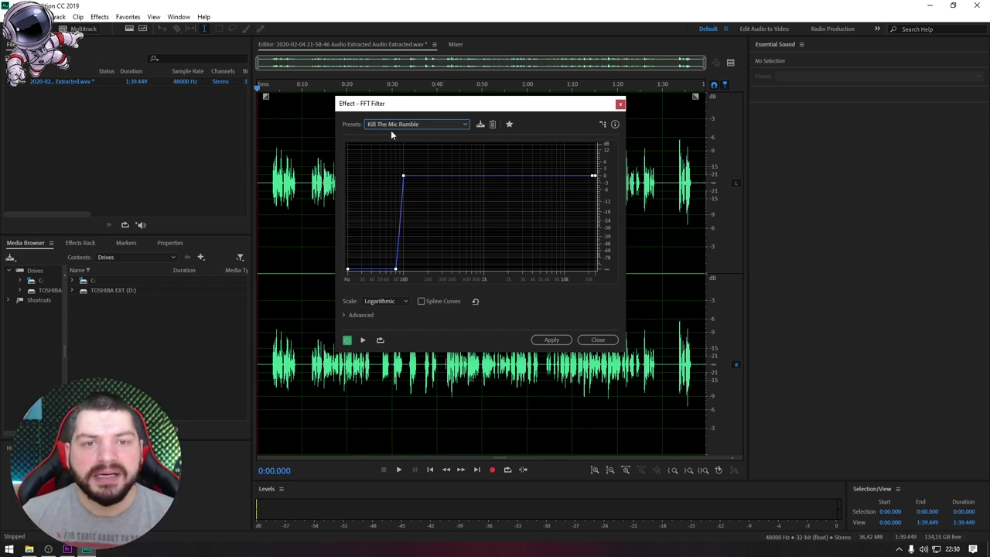
click(538, 342)
Play back the filtered audio from 0:42 for a few seconds and return the playhead to the start.
click(401, 232)
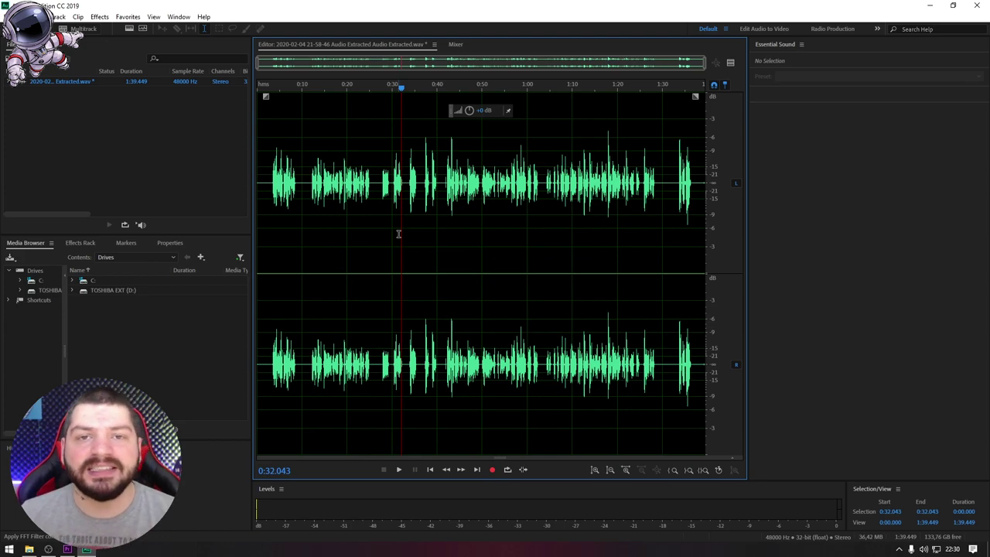
drag(402, 92, 446, 90)
key(space)
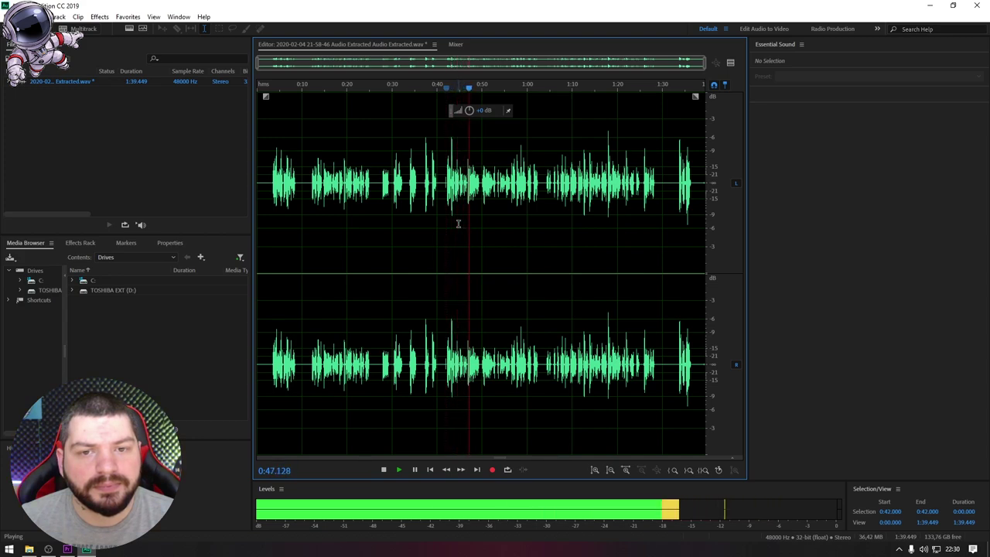
key(space)
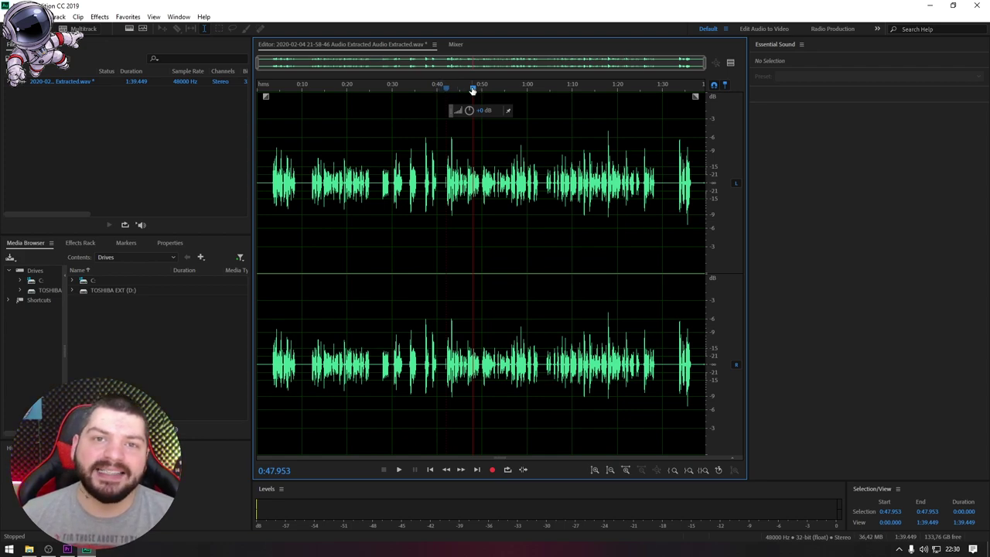
drag(473, 91, 215, 114)
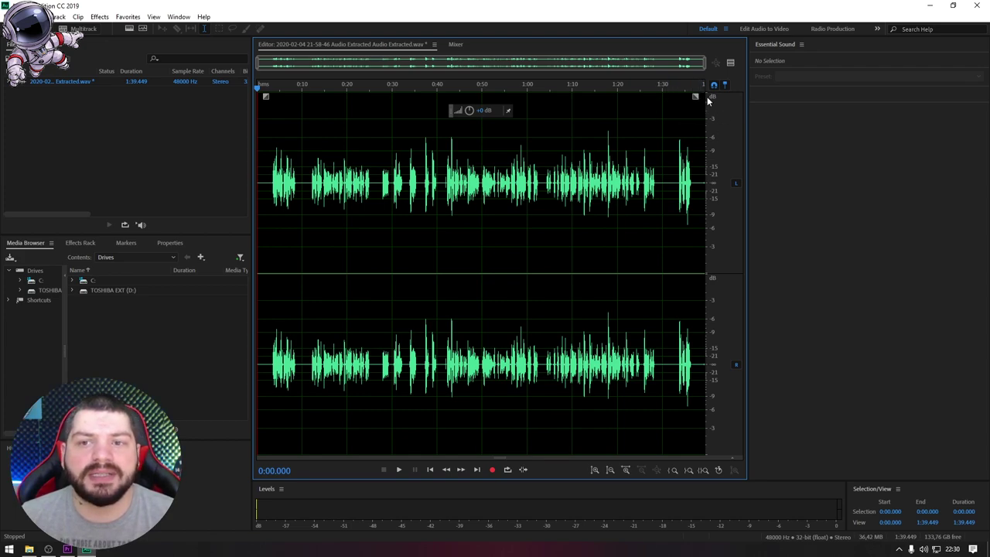
Raise the whole clip's gain until its loudest peaks nearly reach 0 dB, trimming it by about 0.3 dB.
click(550, 153)
drag(469, 111, 489, 110)
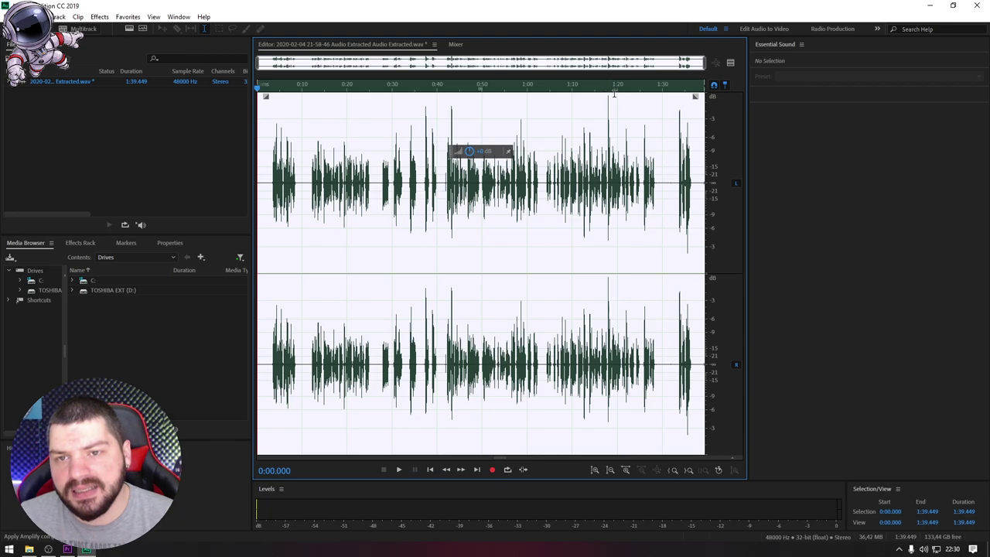
click(612, 96)
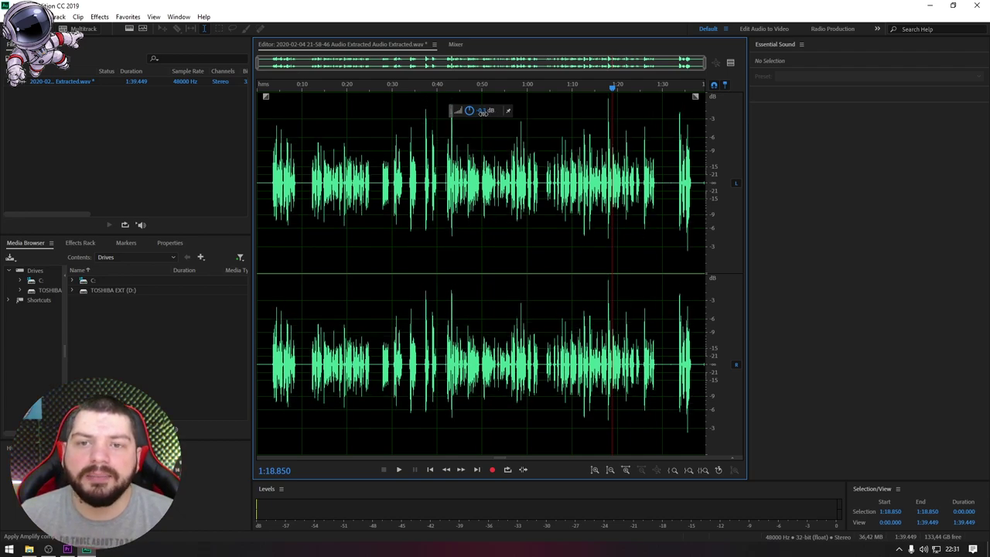
key(ctrl+a)
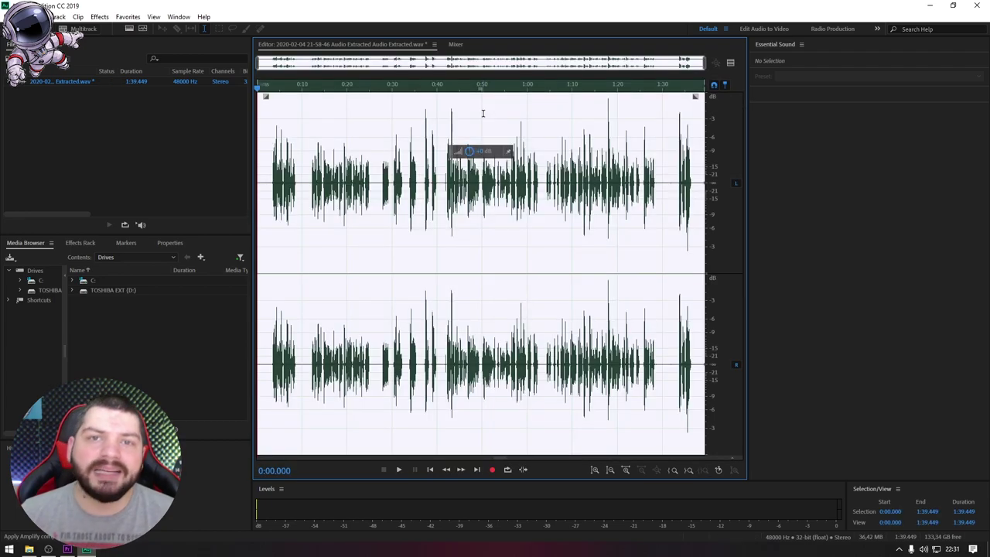
Play back the amplified audio from about 0:12 and 0:36 to check the output levels.
click(378, 114)
drag(378, 88, 312, 89)
key(space)
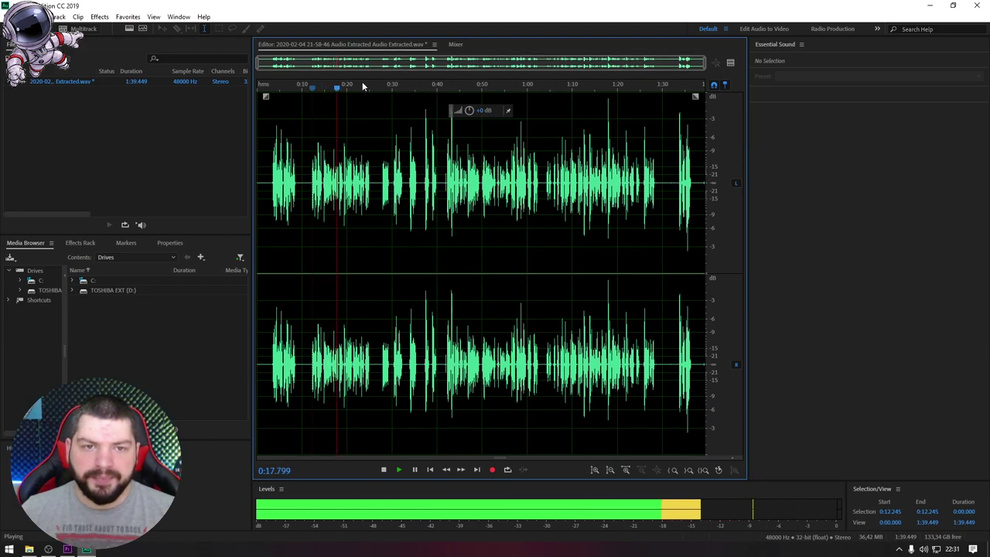
drag(341, 87, 419, 86)
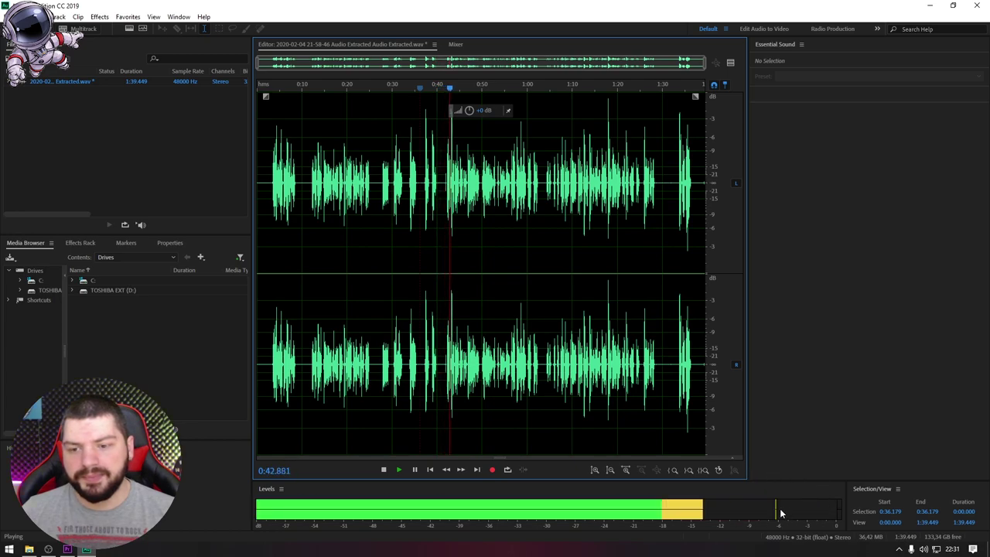
key(space)
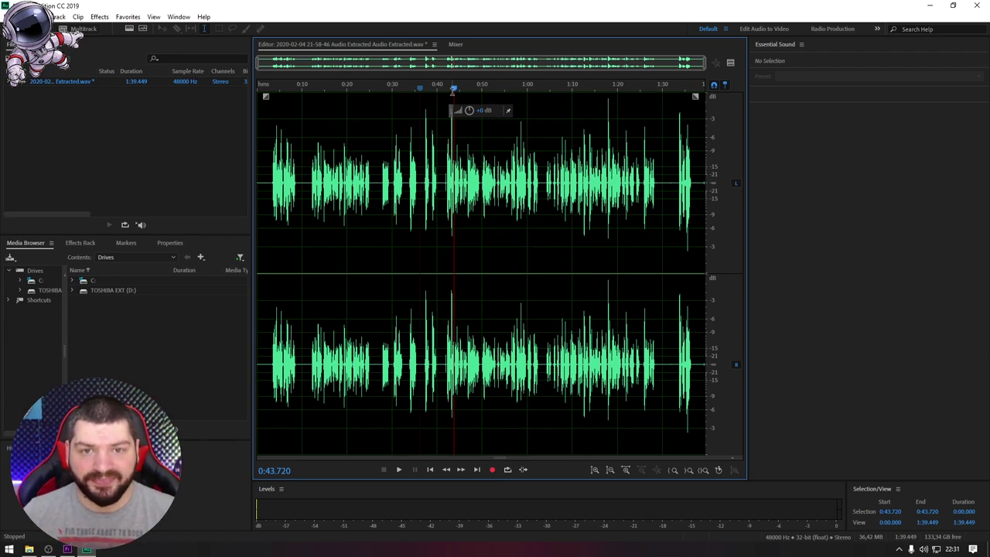
Lower the whole clip's gain so its loudest peaks sit at about -6 dB.
drag(455, 90, 296, 87)
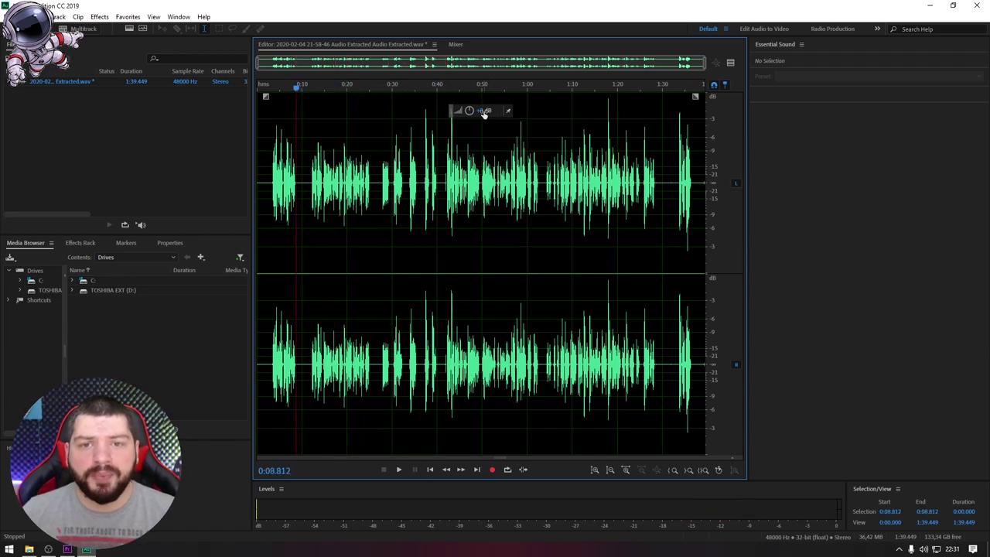
drag(469, 111, 470, 111)
key(ctrl+a)
click(782, 190)
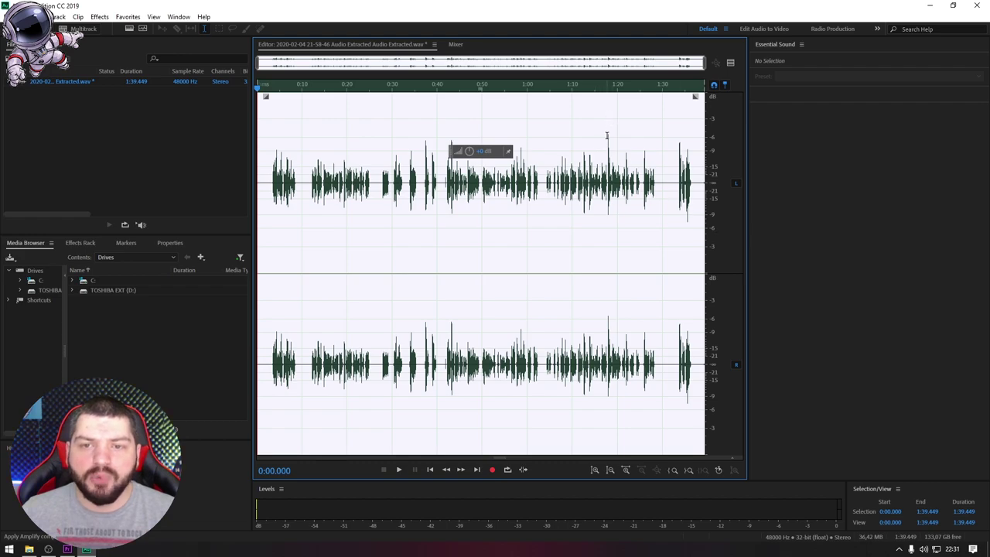
click(607, 131)
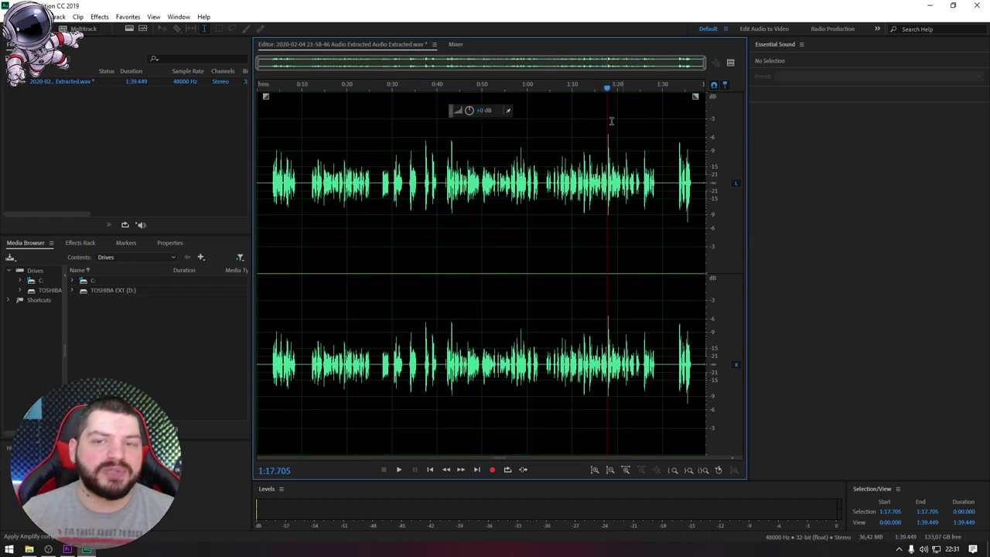
Apply Dynamics Processing with the Compander preset to the whole clip.
click(99, 17)
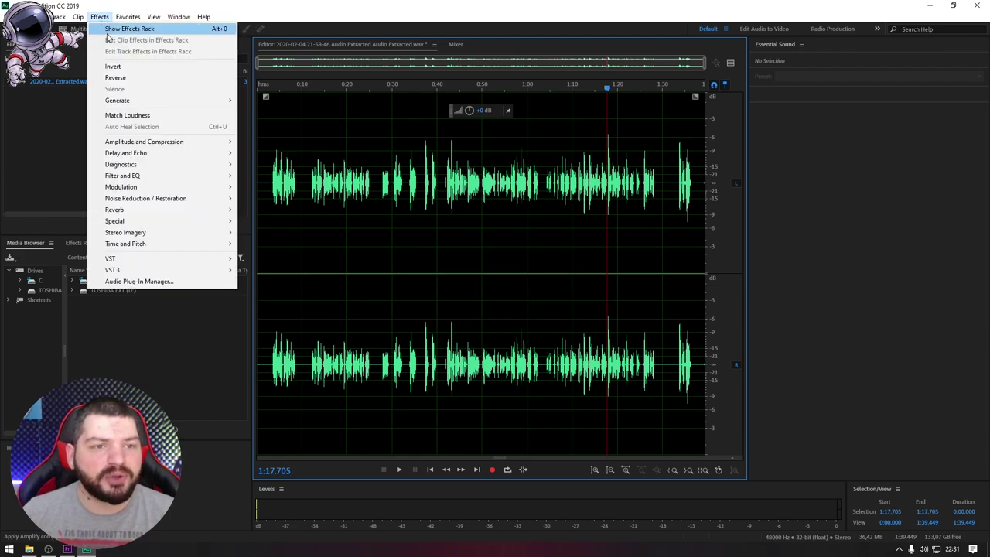
mouse_move(160, 146)
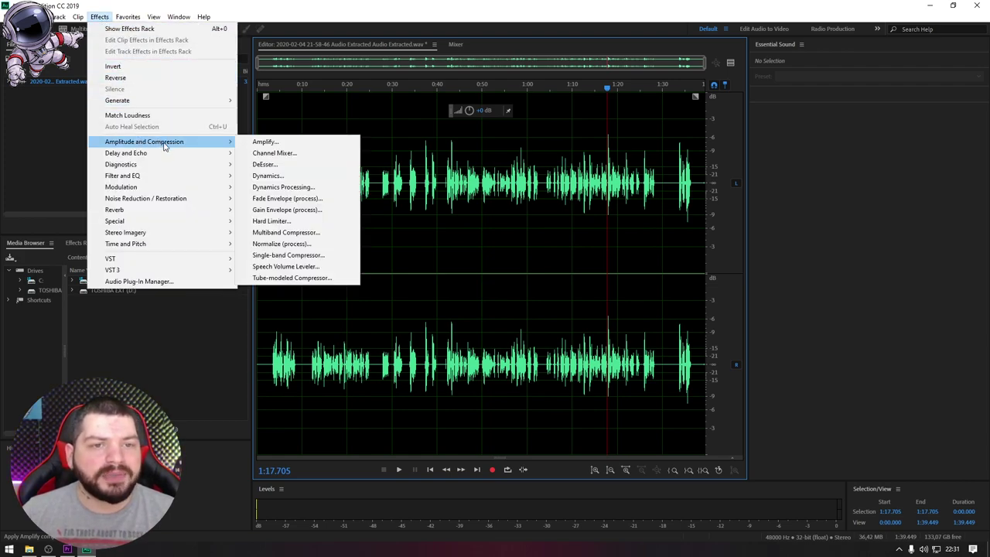
click(284, 187)
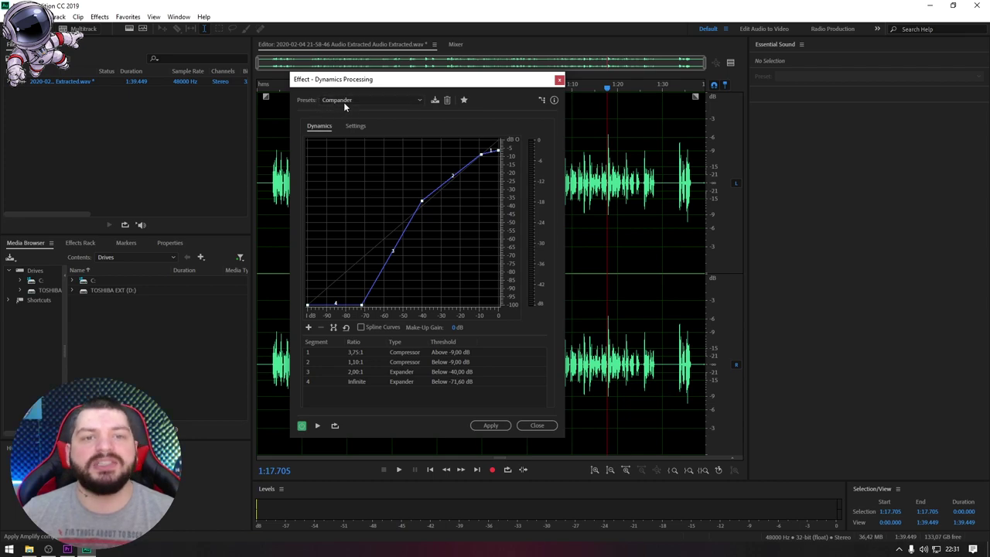
click(492, 426)
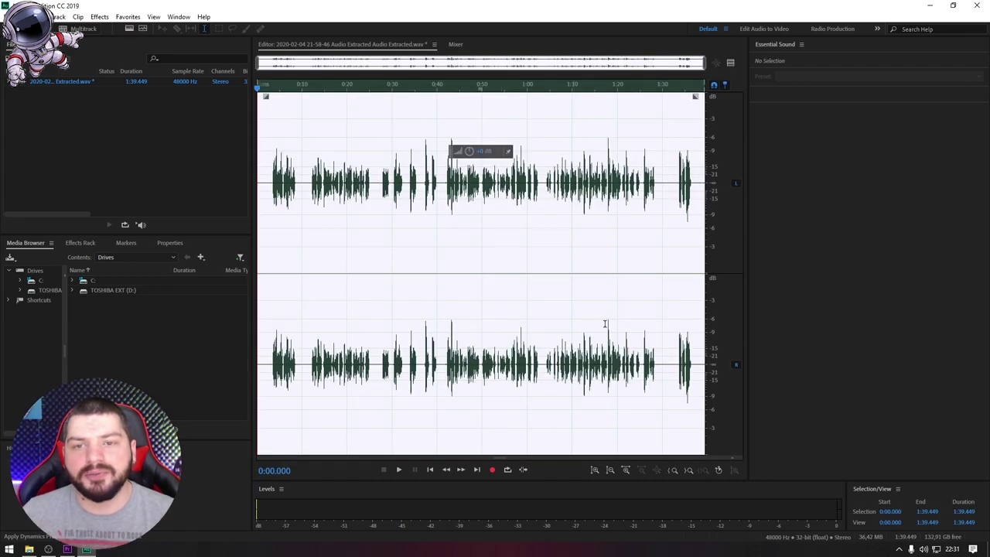
Inspect the evenness of the processed waveform's peaks, including the stretch from about 0:11 to 1:24.
click(606, 151)
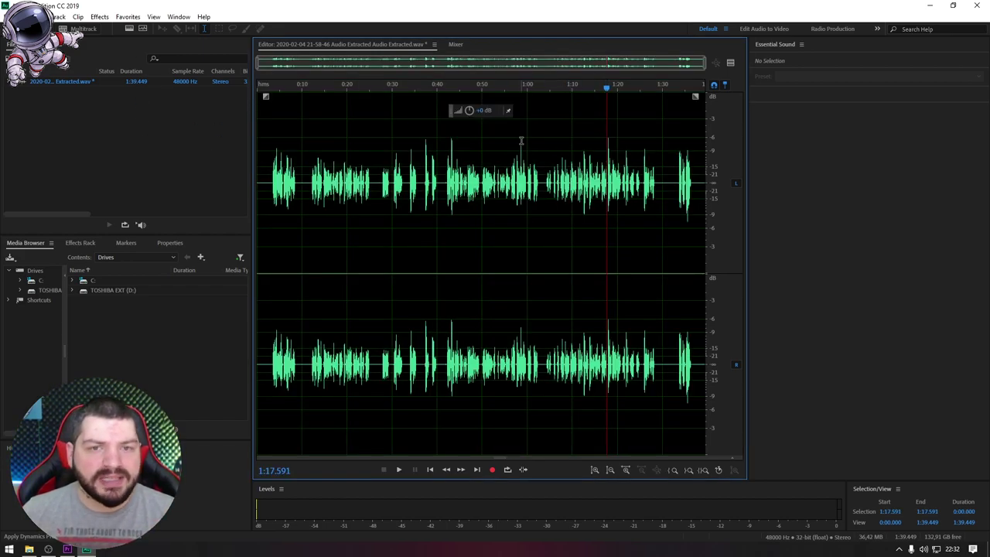
drag(309, 170, 637, 172)
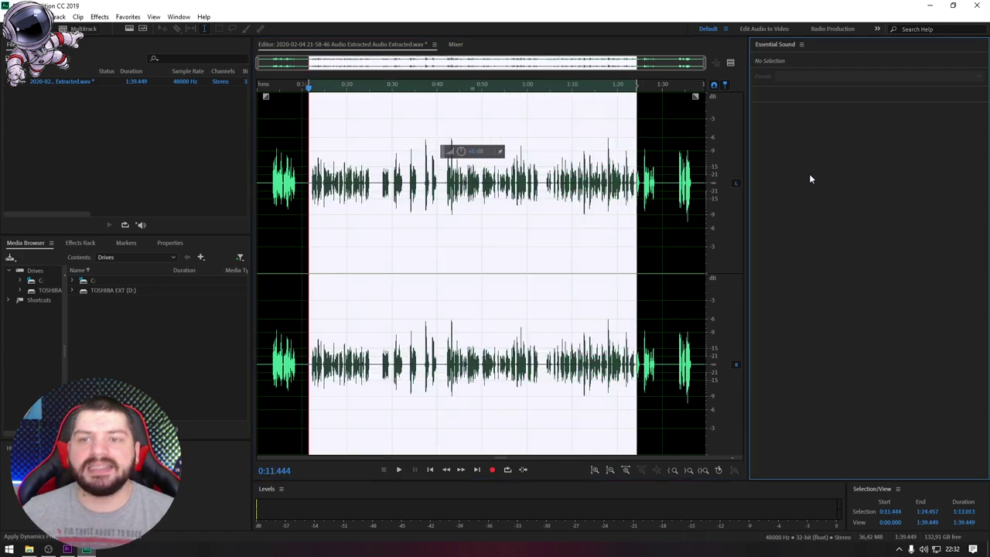
click(680, 154)
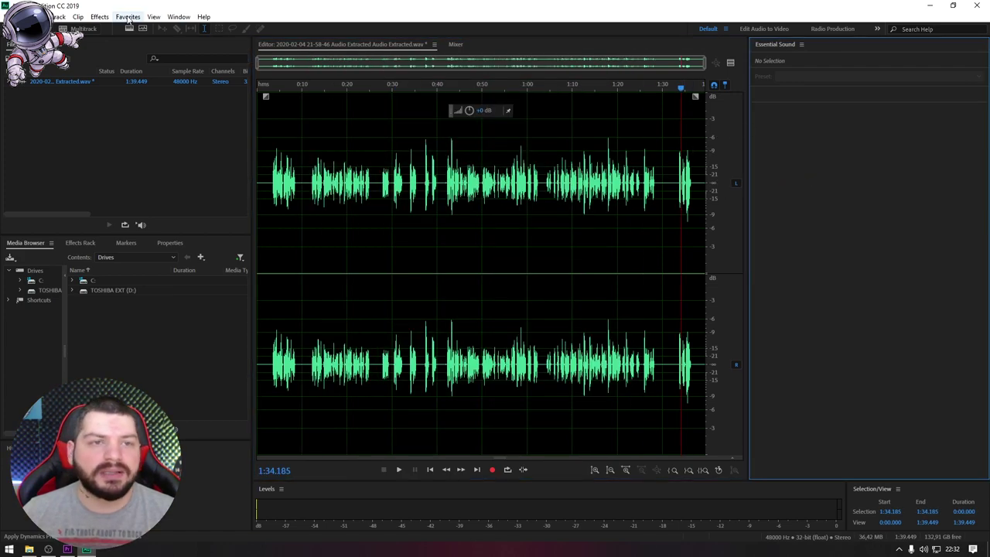
Normalize the whole clip to about 95.4%, with Normalize All Channels Equally turned off.
click(101, 18)
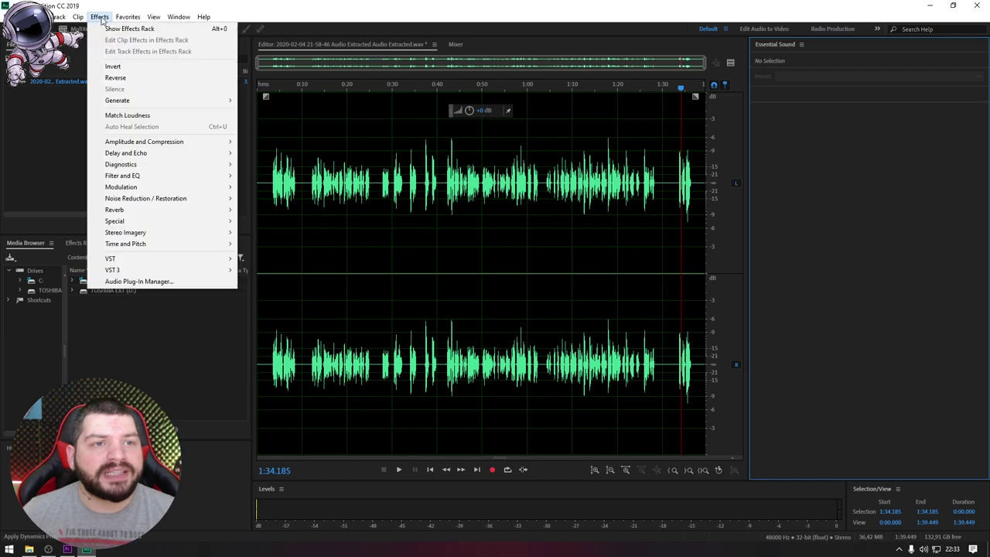
mouse_move(157, 140)
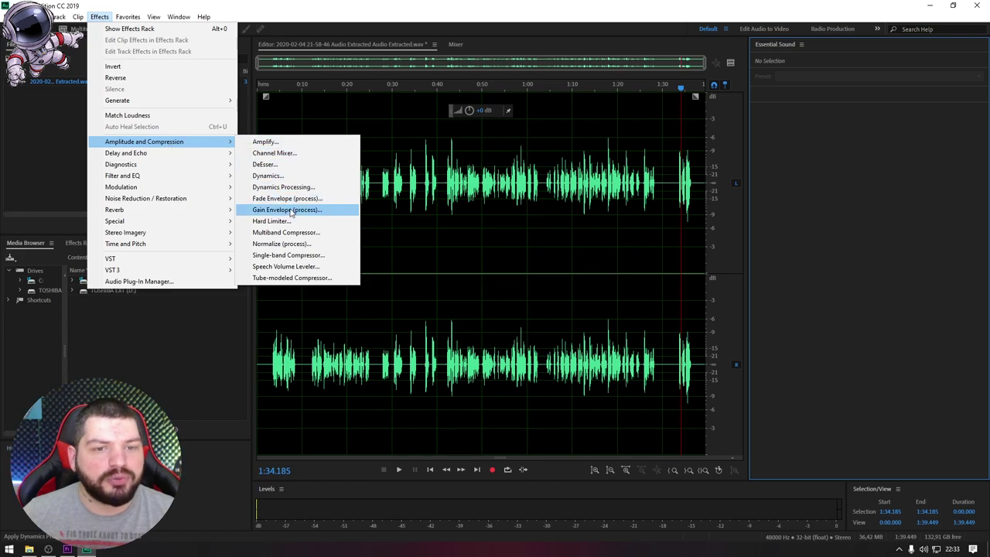
click(313, 245)
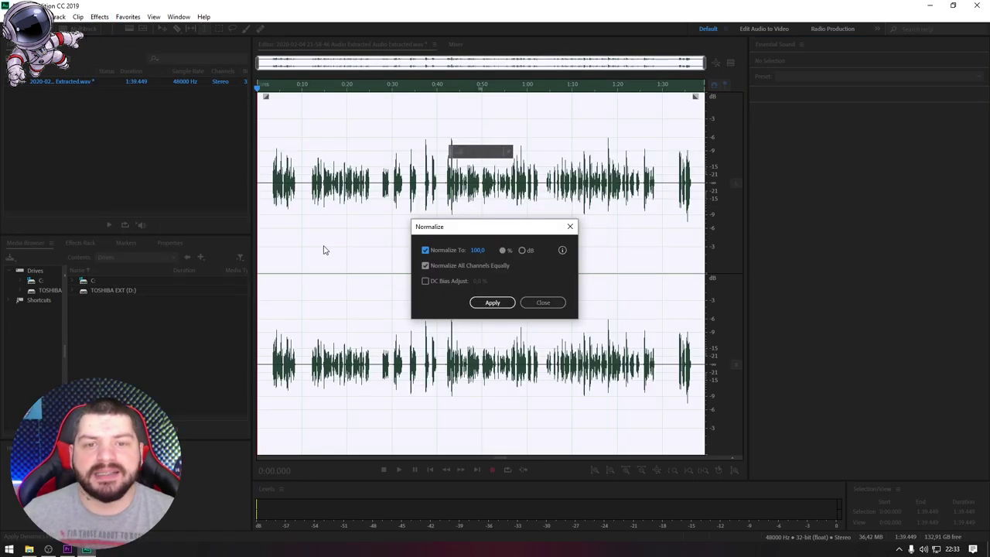
drag(482, 228, 452, 190)
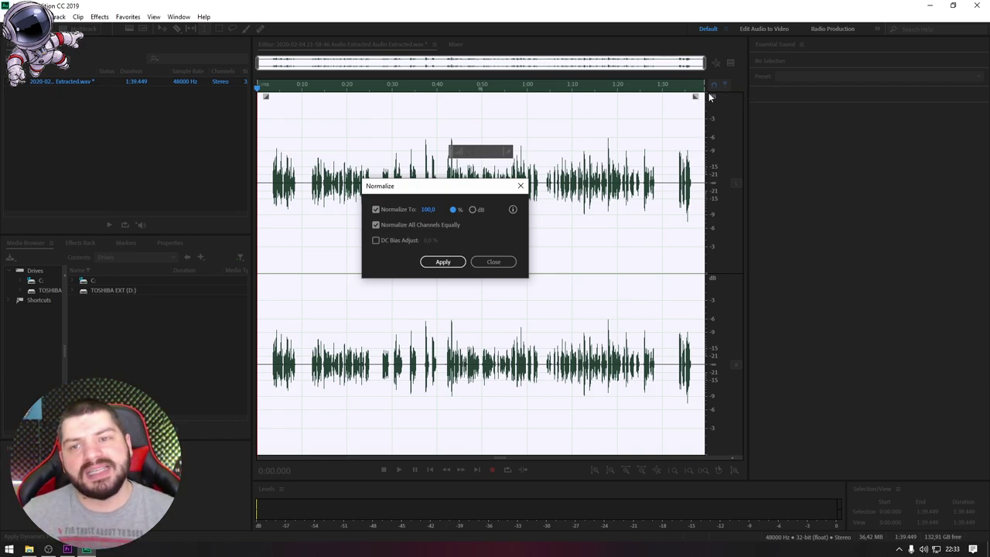
click(473, 214)
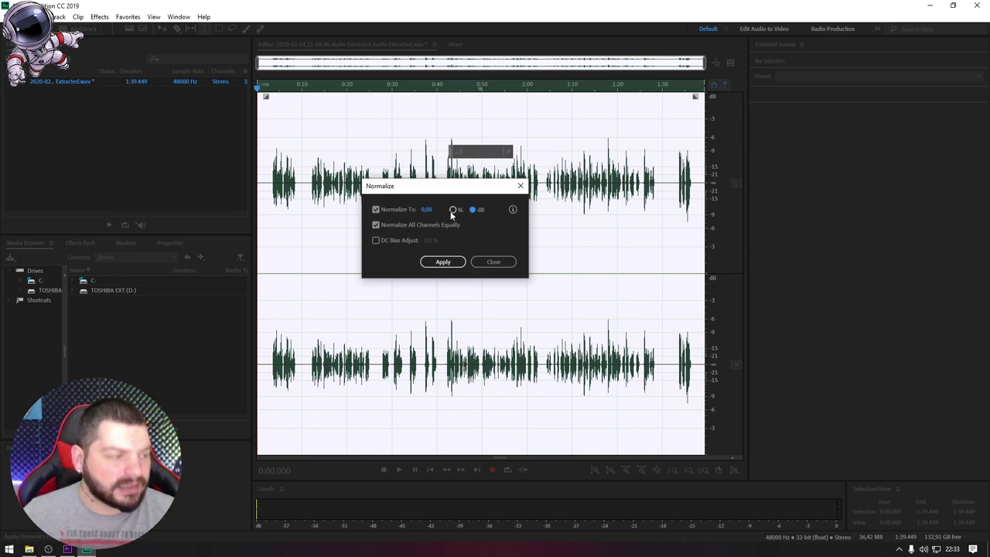
click(454, 223)
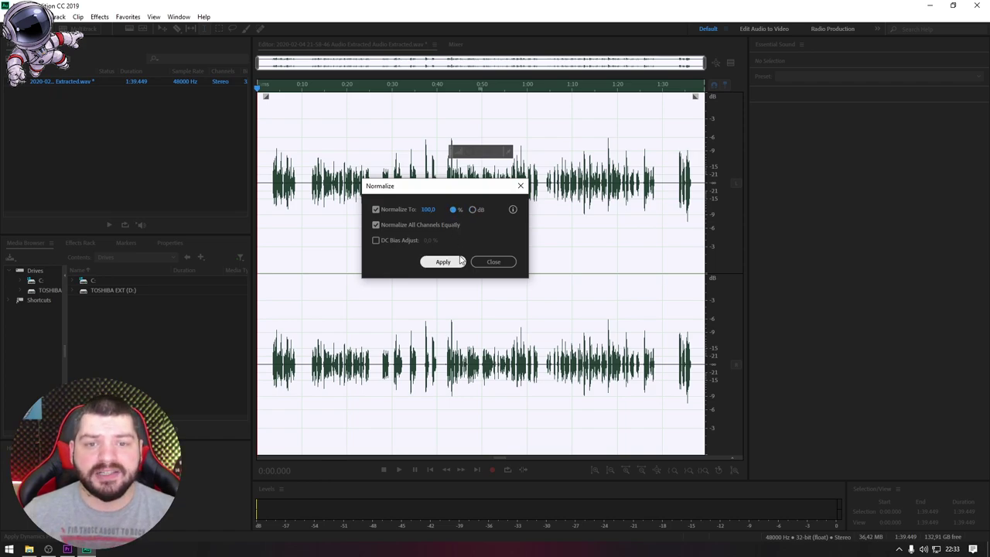
click(428, 211)
click(425, 223)
drag(428, 209, 420, 215)
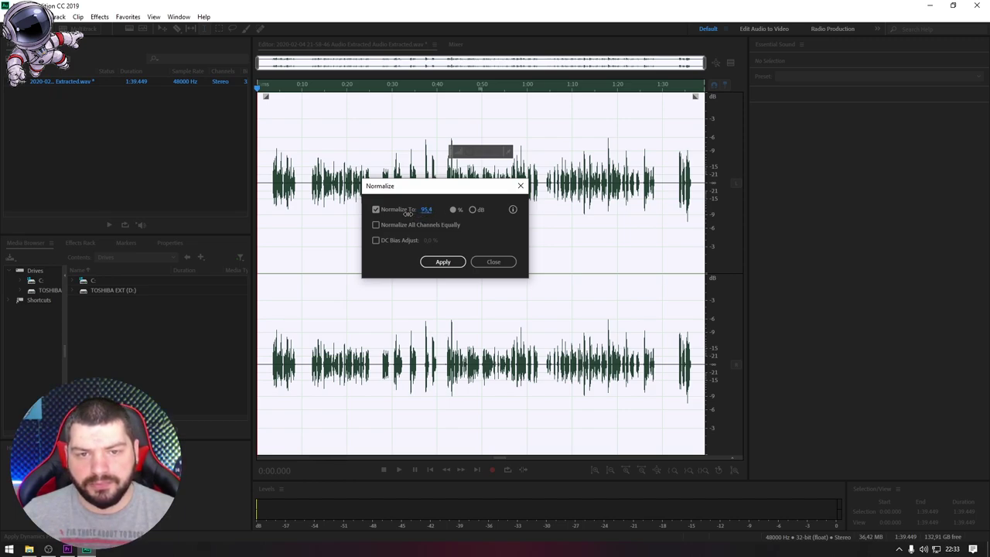
click(436, 260)
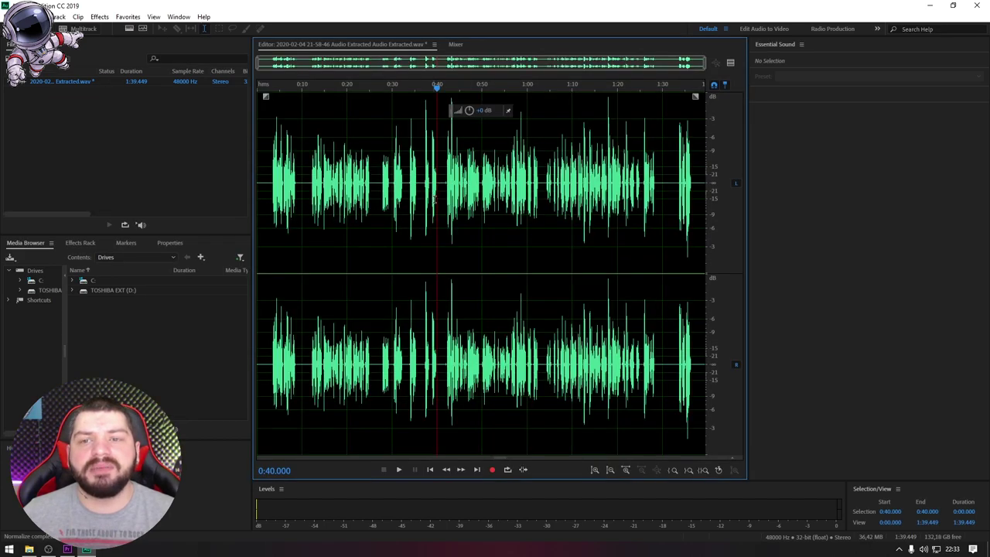
Play back the normalized audio from about 0:02 to 0:20 to check its sound and levels.
click(437, 97)
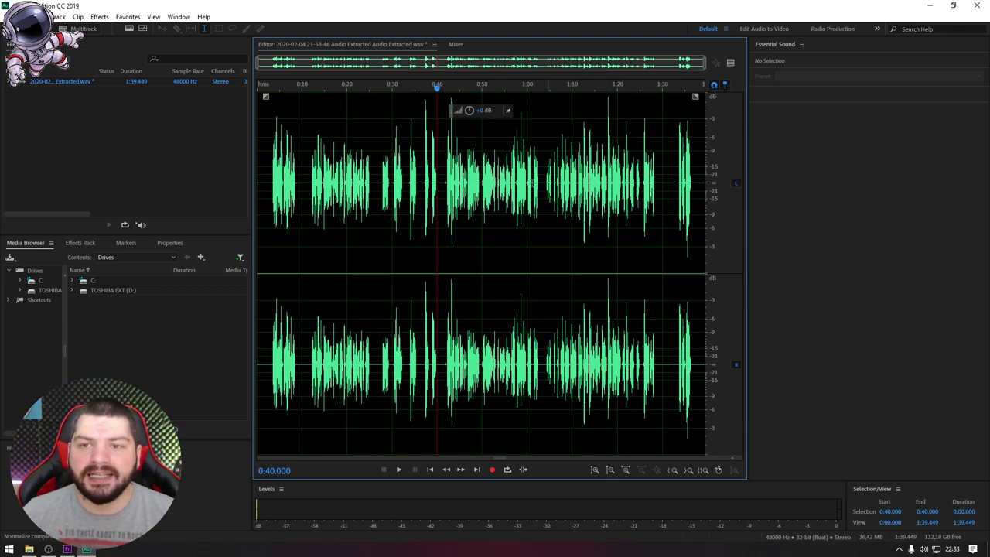
drag(434, 85, 268, 90)
key(space)
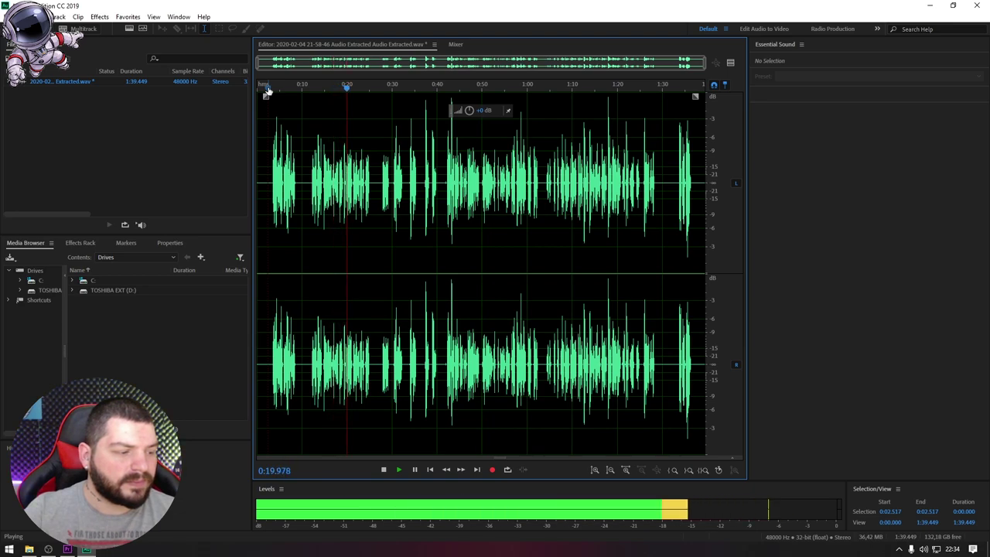
key(space)
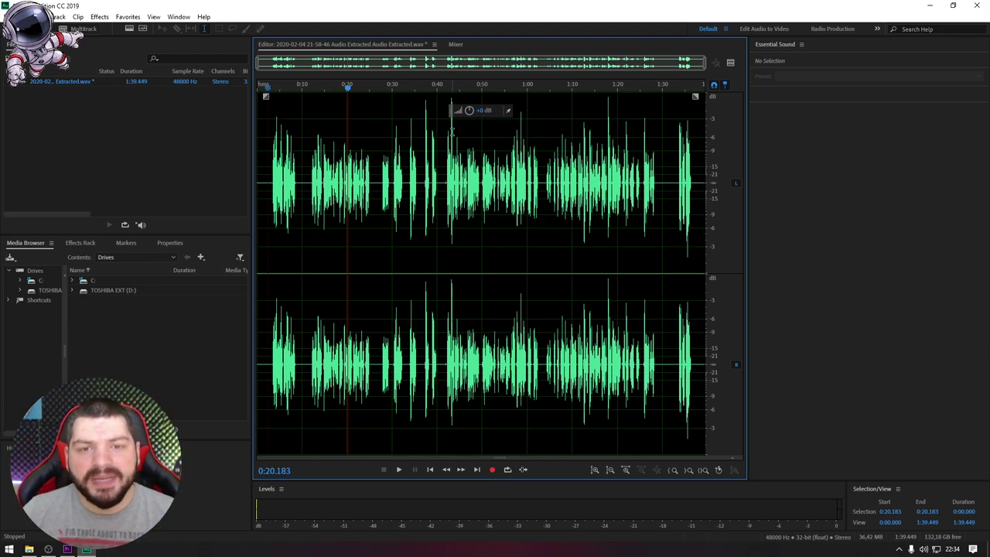
Examine the tall peak at about 0:43 up close and play back the stretch from about 0:42.9 to 0:44.2.
drag(447, 150, 458, 151)
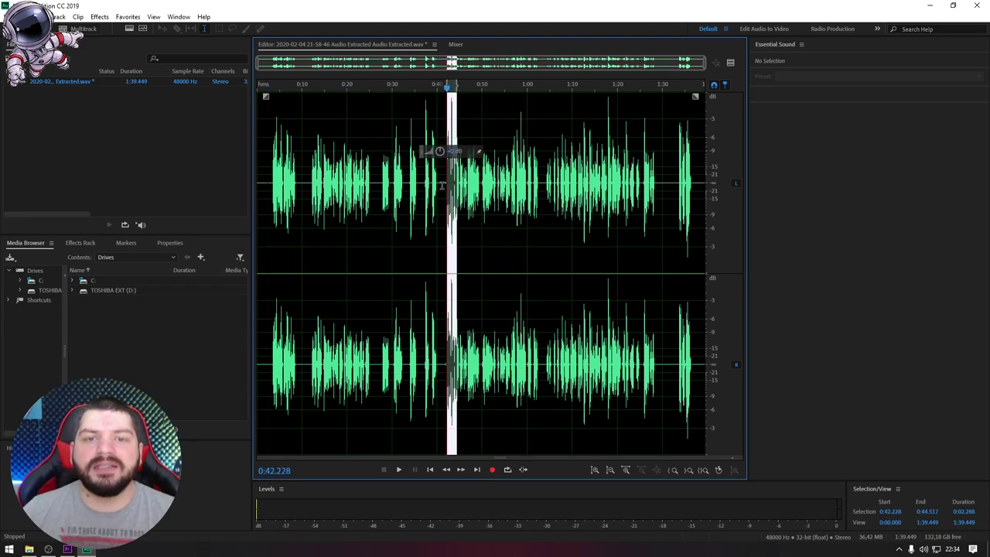
click(442, 181)
scroll(449, 178, up, 5)
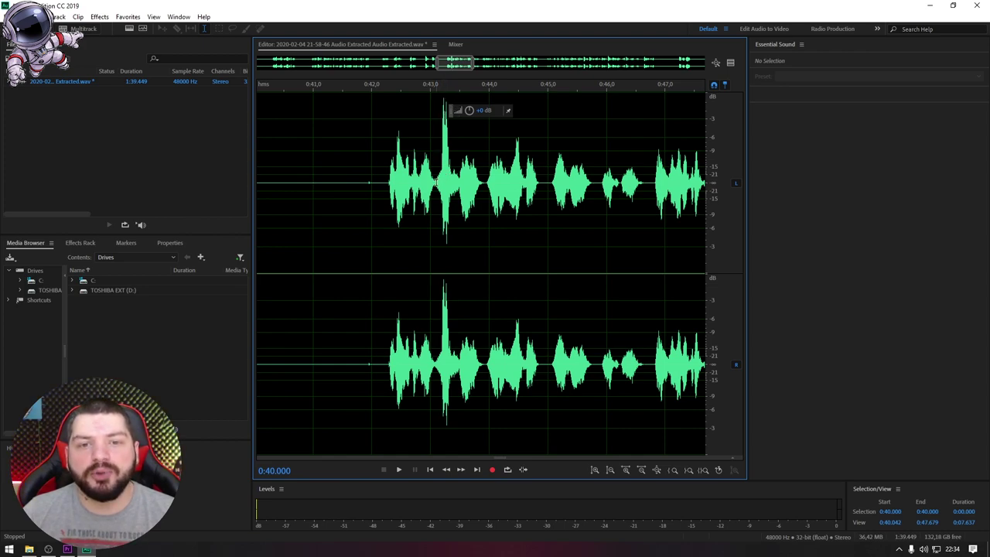
drag(442, 172, 439, 152)
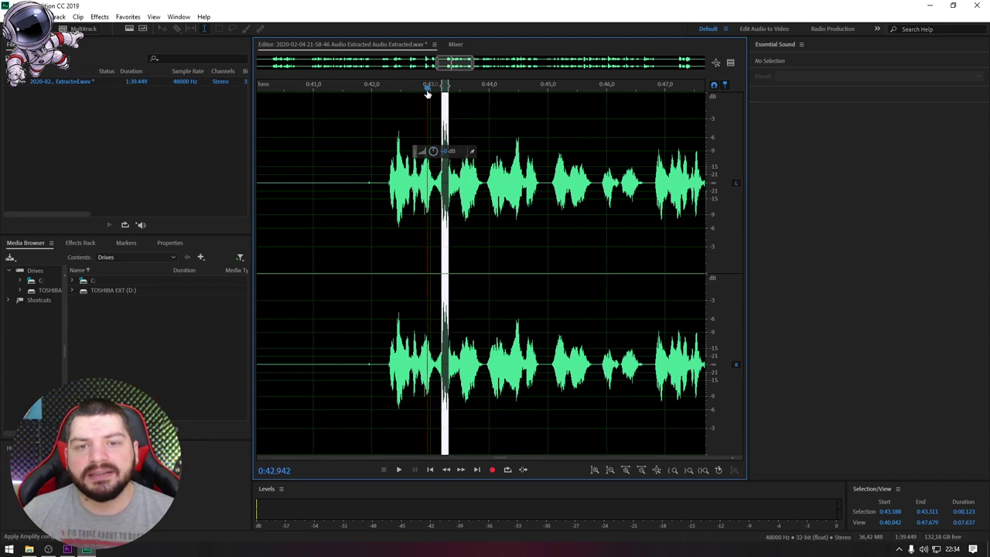
key(space)
key(space)
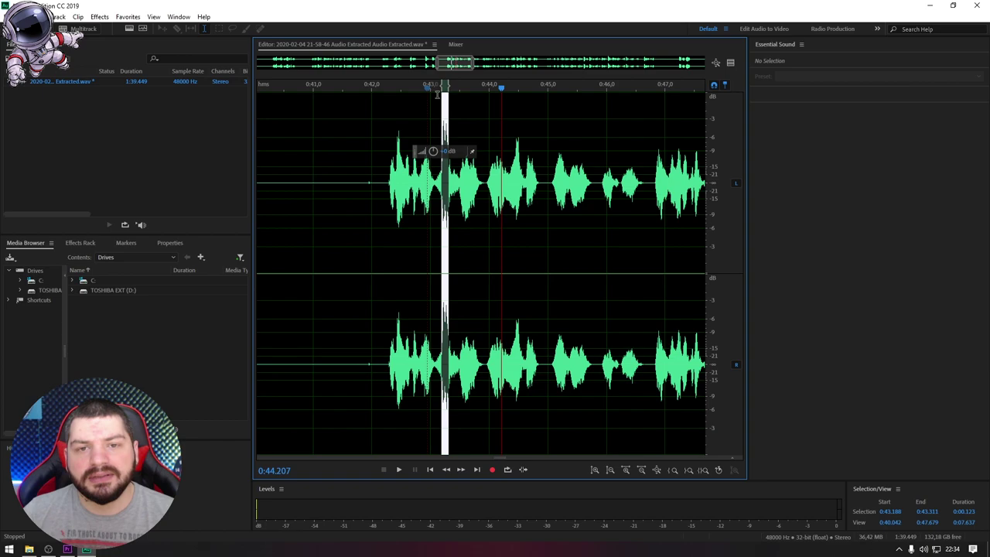
click(515, 158)
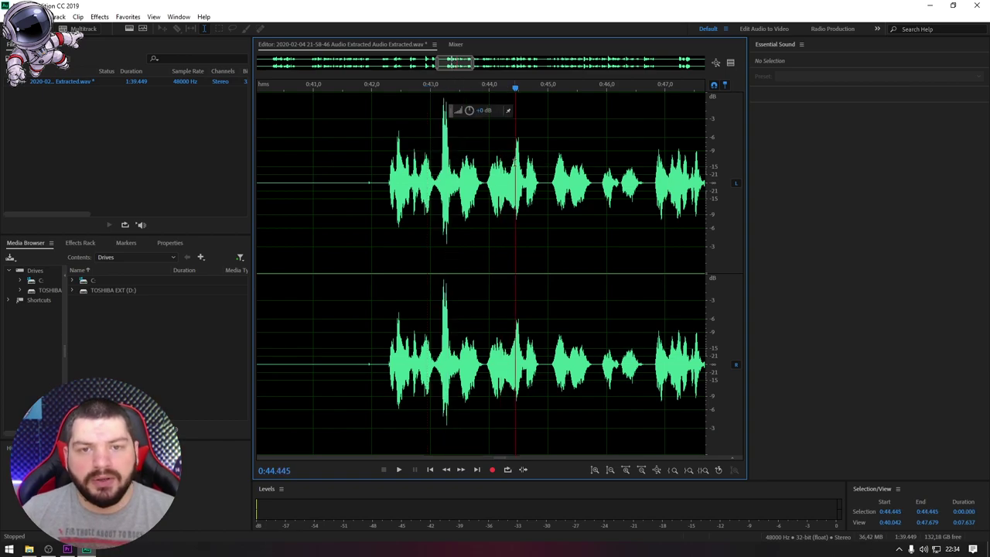
scroll(495, 259, down, 5)
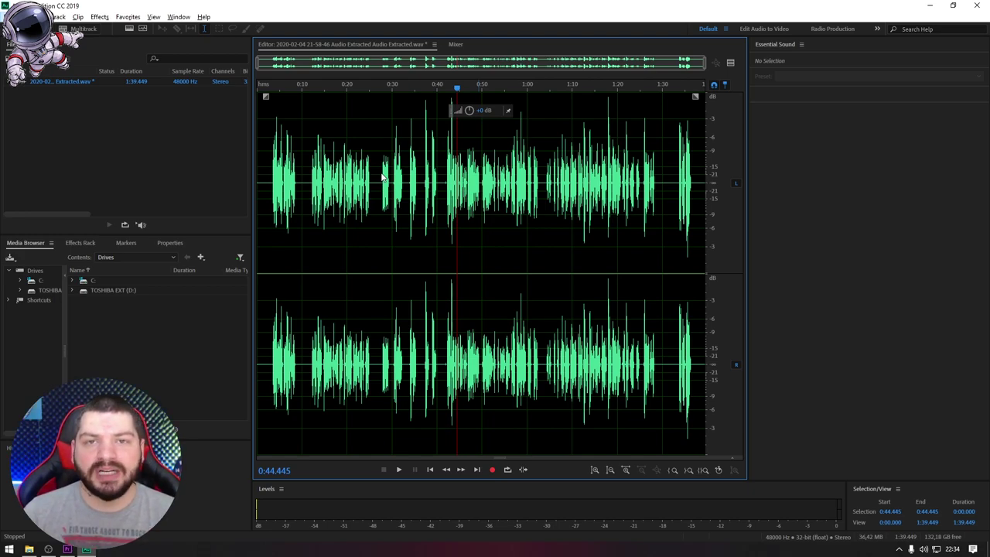
Place the playhead at about 0:06.7 and save the processed audio file.
click(766, 206)
click(341, 145)
drag(343, 91, 289, 91)
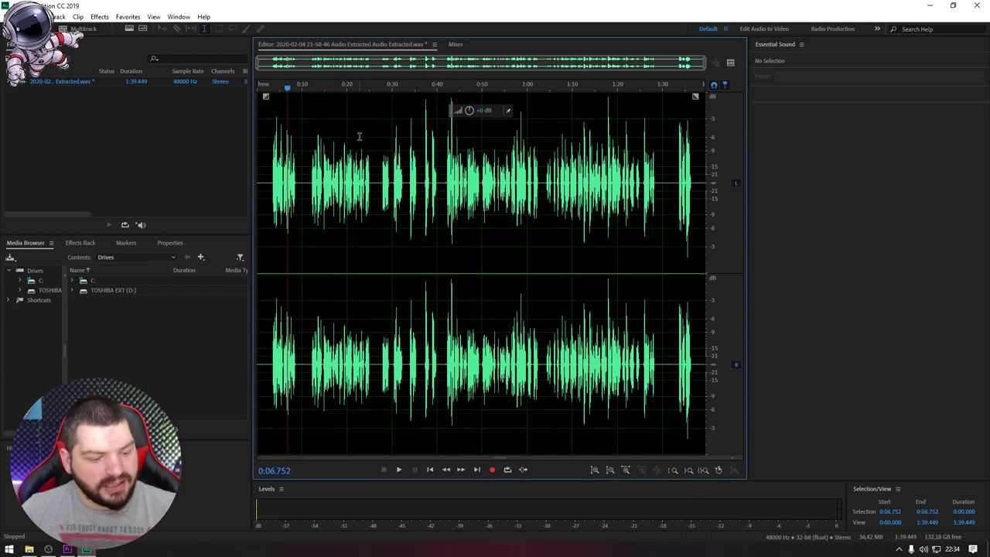
key(ctrl+s)
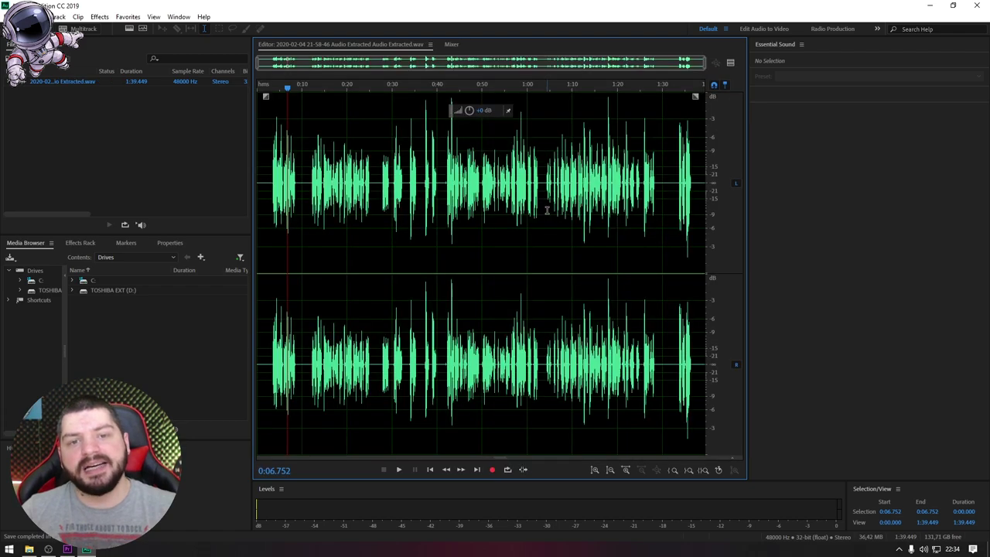
Switch to Premiere Pro, play the sequence's first 11 seconds or so to check the processed audio, and return the playhead to the start.
click(930, 6)
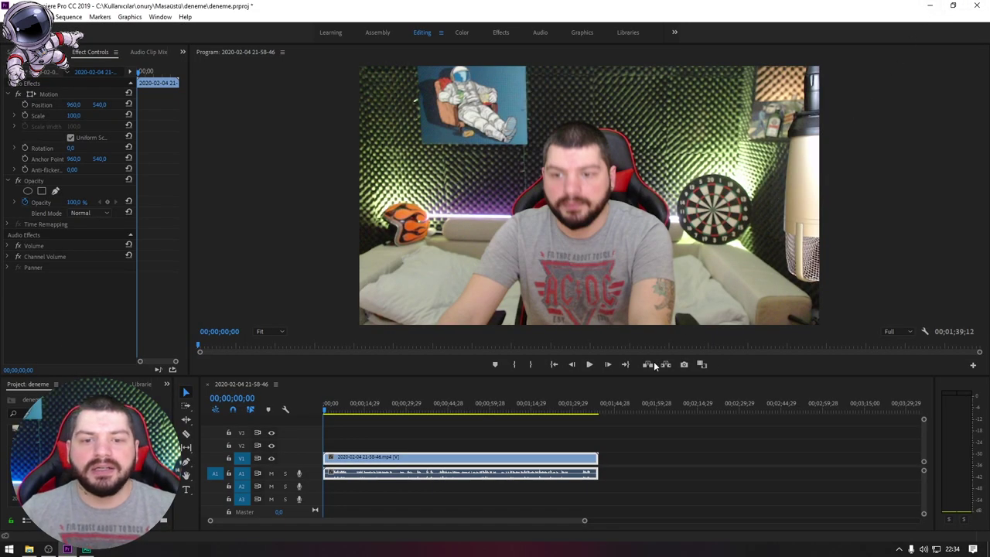
key(space)
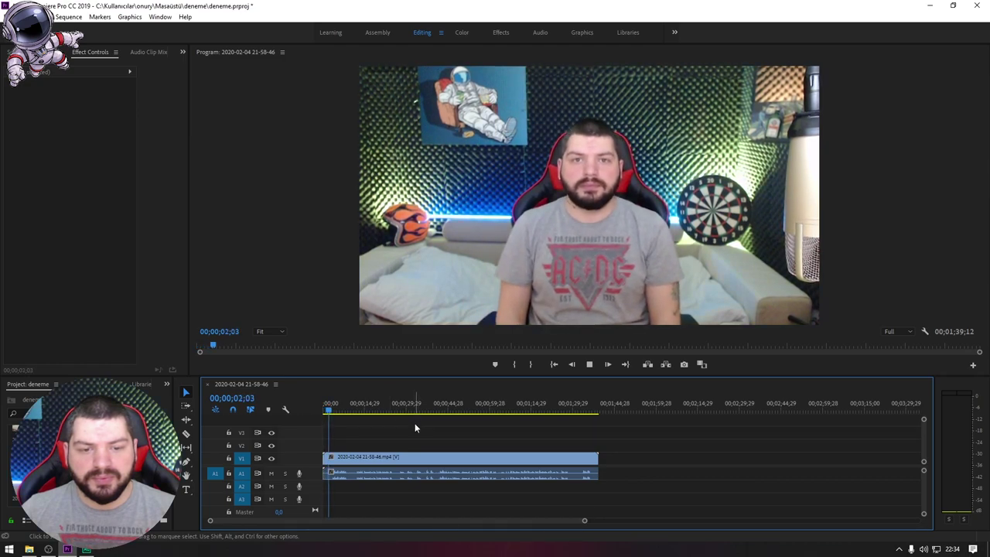
scroll(401, 472, up, 2)
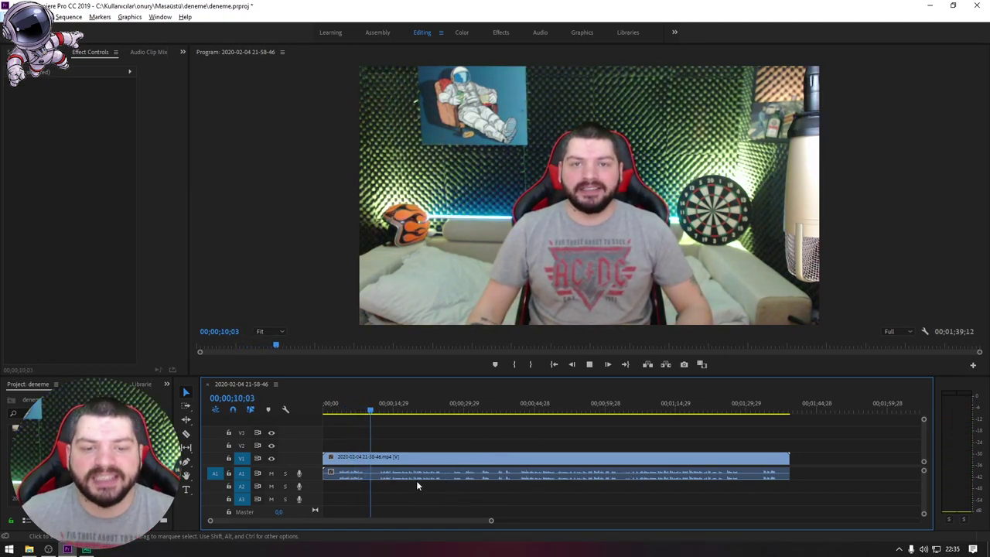
key(alt+space)
click(475, 475)
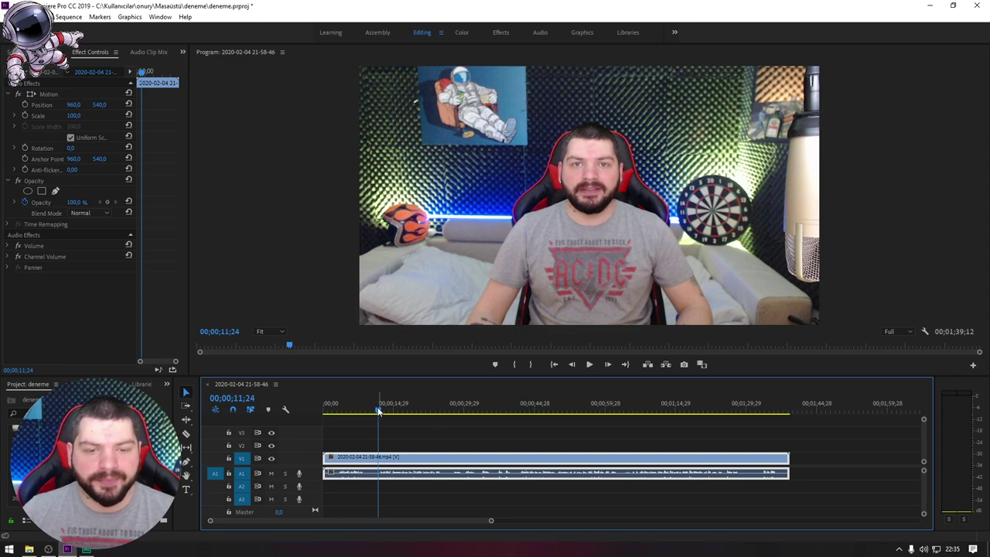
drag(377, 412, 310, 410)
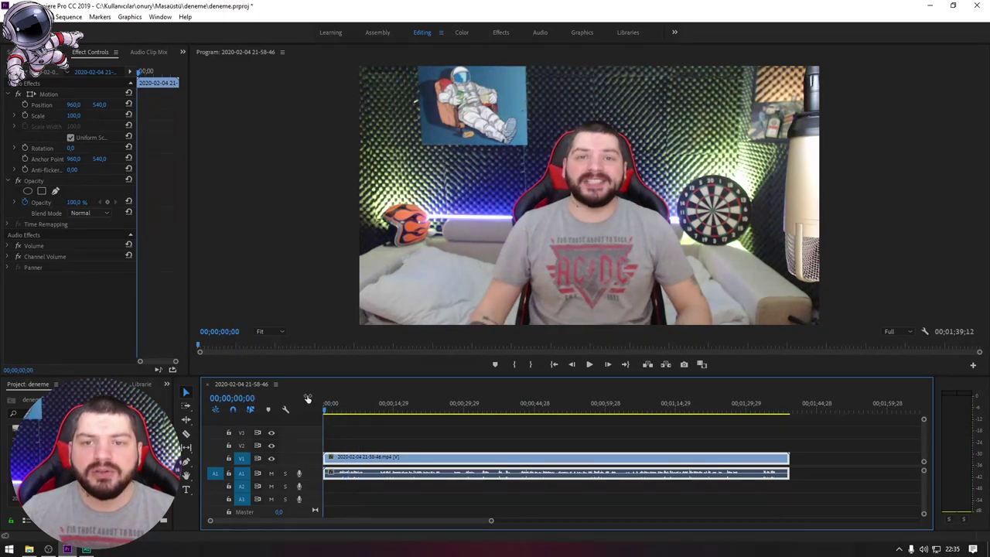